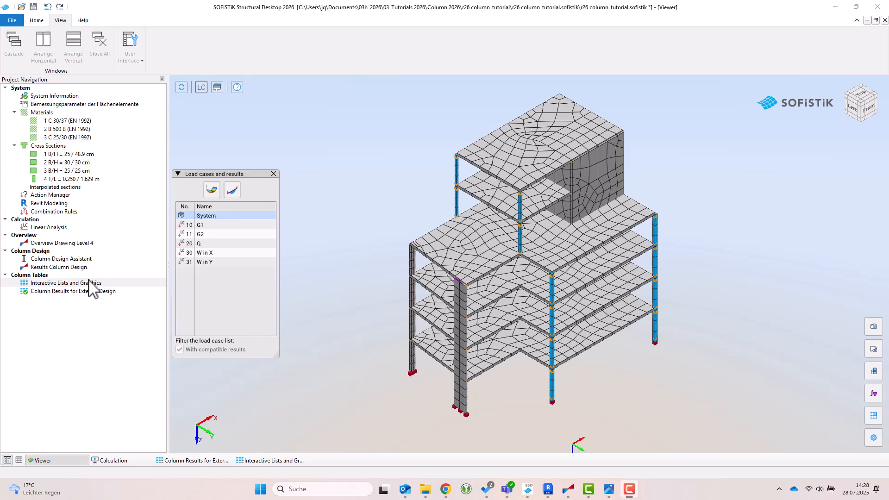
- In Interactive Lists and Graphics, create a Column Design table for structural lines with the Table Assistant, using 3: Designcase 3
double_click(79, 283)
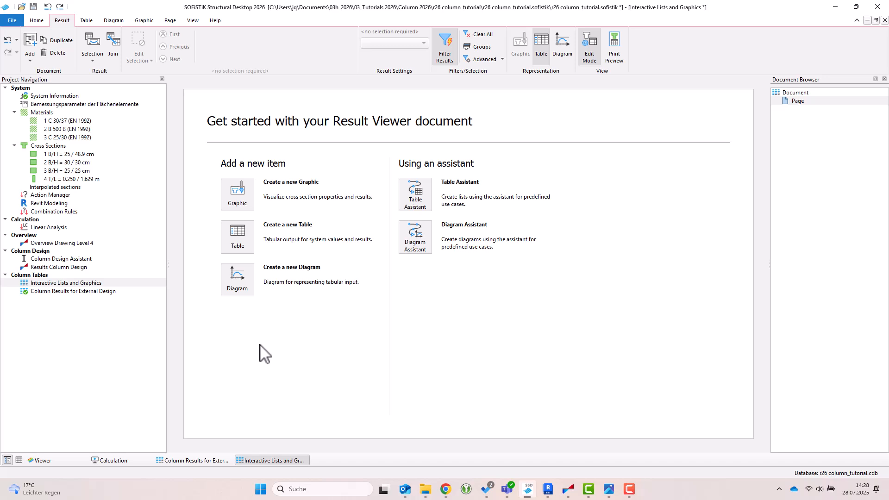
click(417, 195)
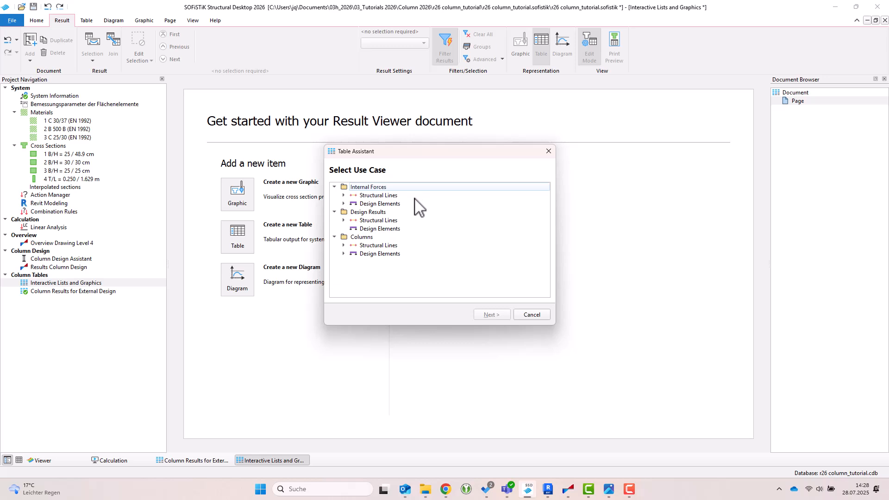
click(363, 239)
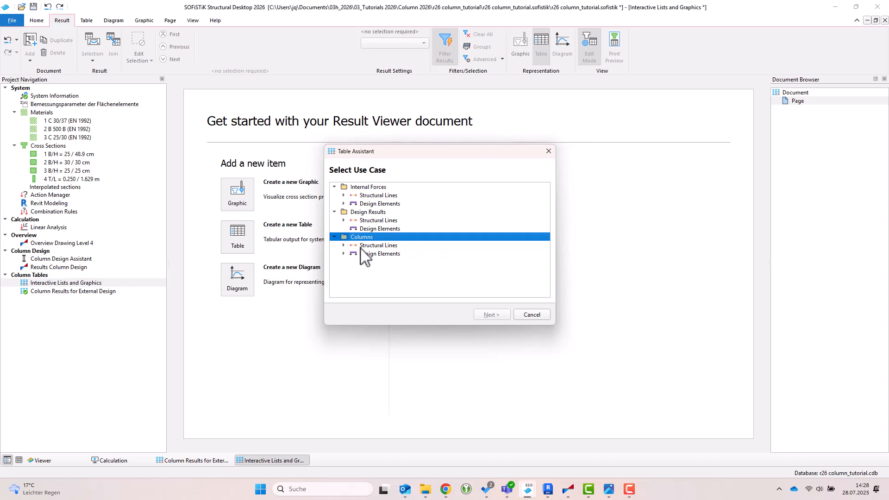
click(343, 246)
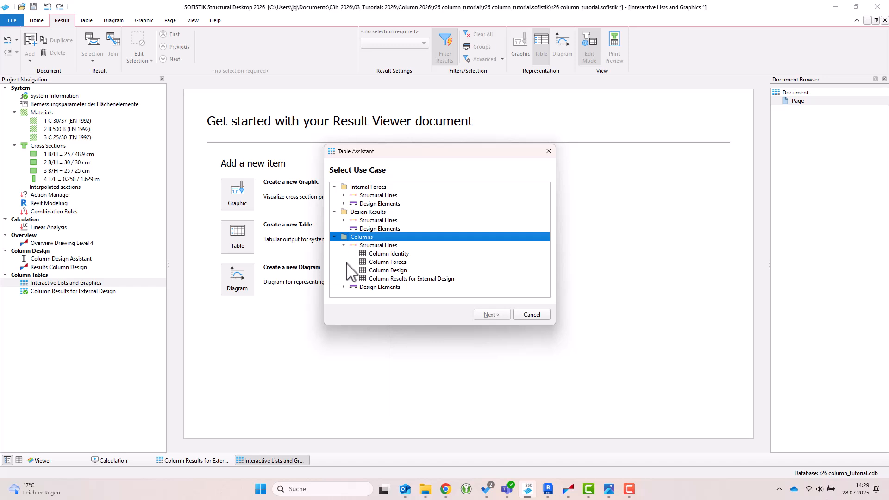
click(392, 271)
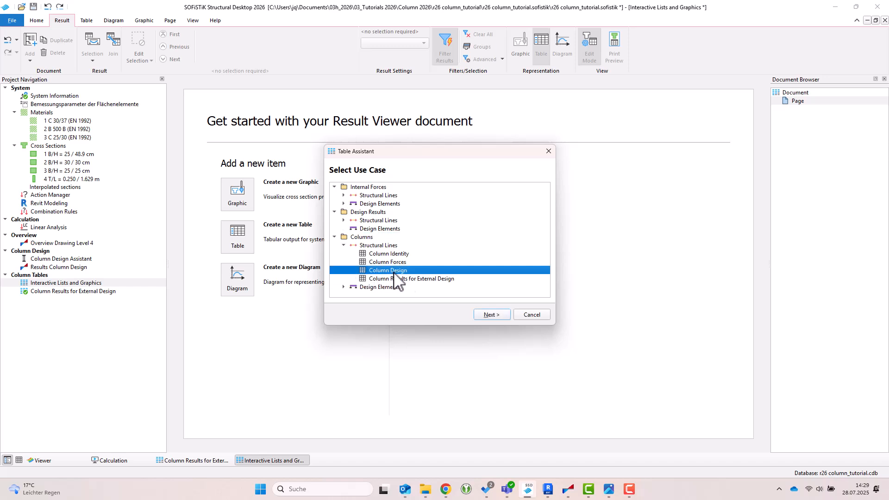
click(491, 316)
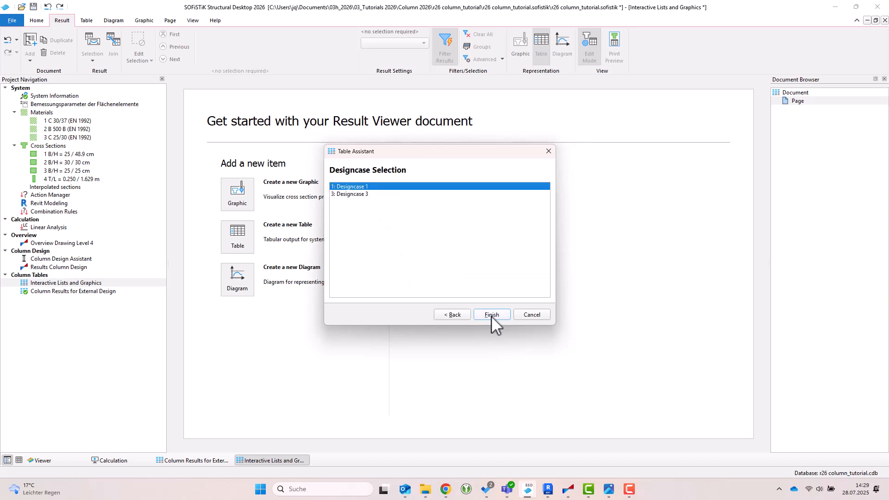
click(368, 194)
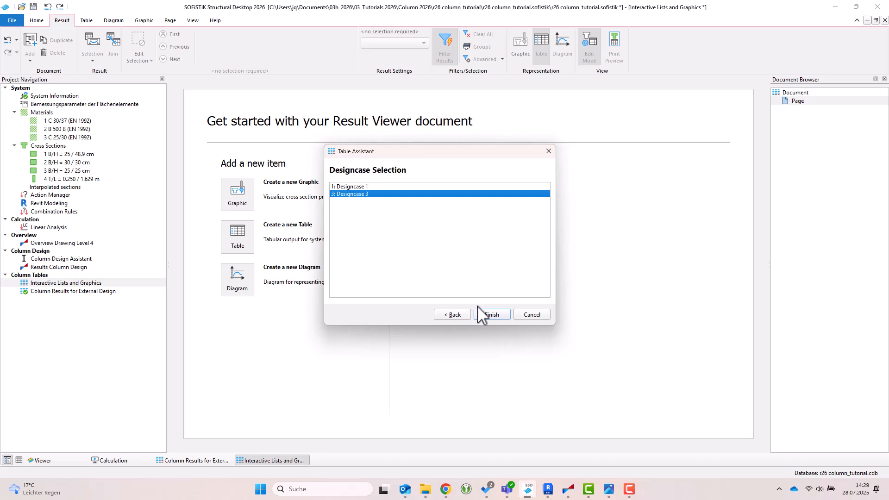
click(489, 314)
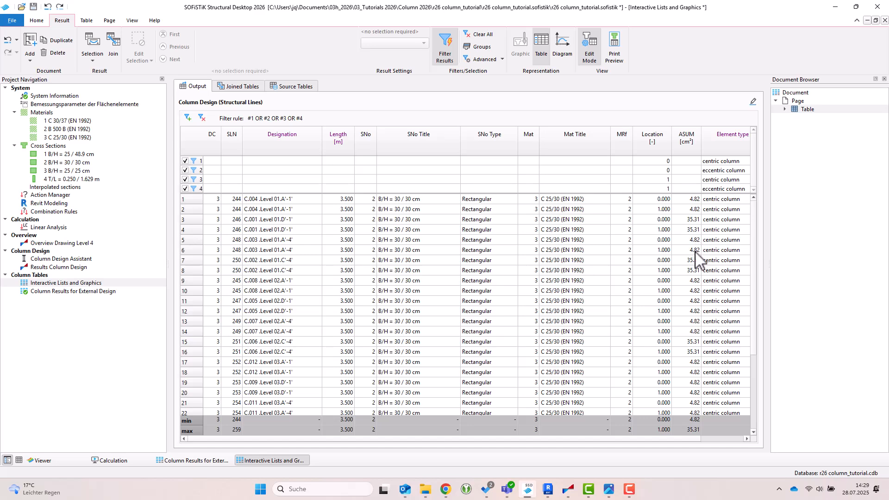
- Deactivate filter rows 3 and 4 of the Column Design table and calculate the Interactive Lists and Graphics task
click(185, 180)
click(185, 188)
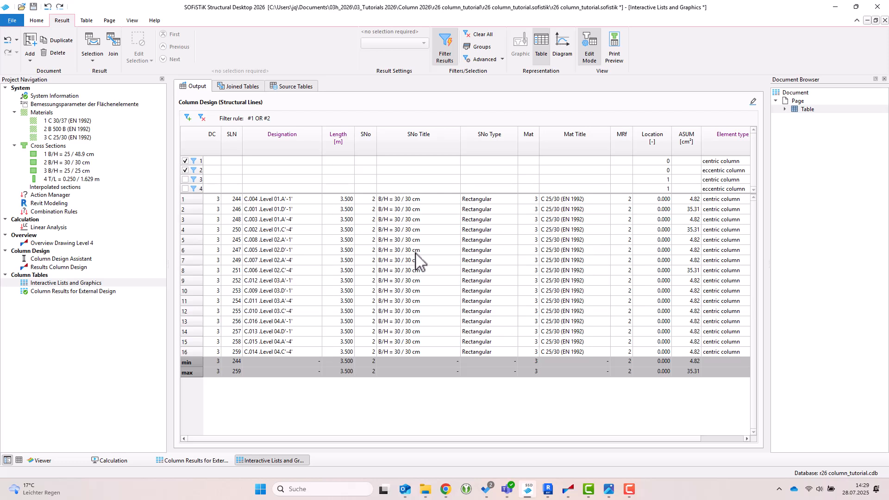
click(86, 286)
right_click(87, 286)
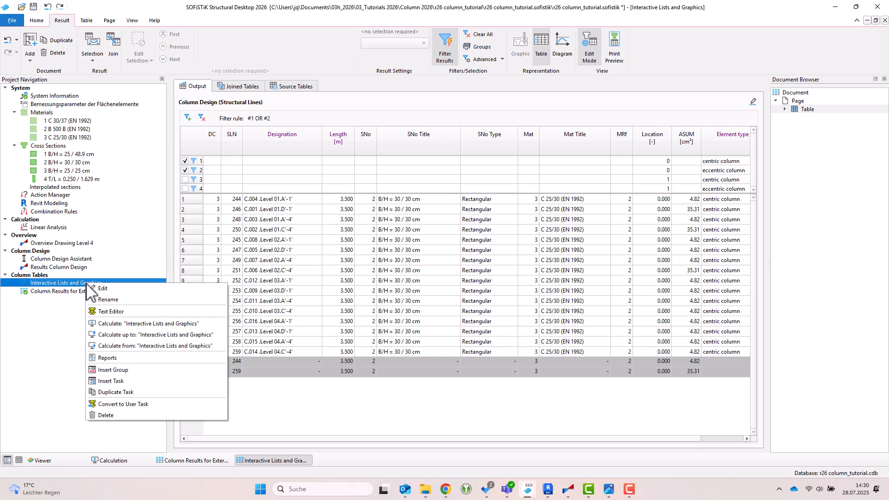
click(114, 324)
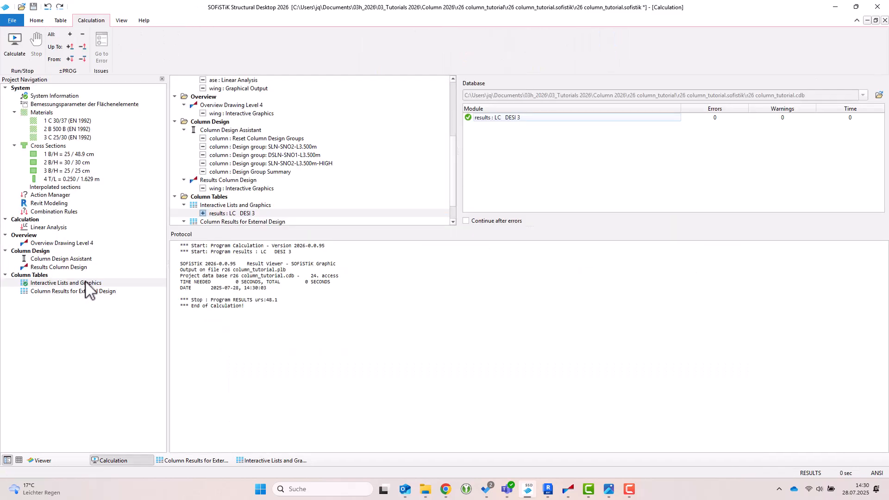
- Review the report of the Interactive Lists and Graphics task and close it
right_click(86, 282)
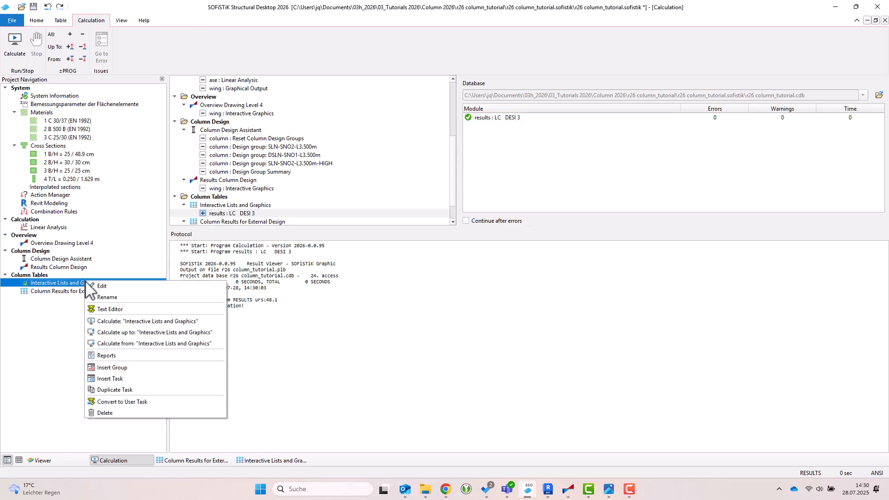
click(123, 358)
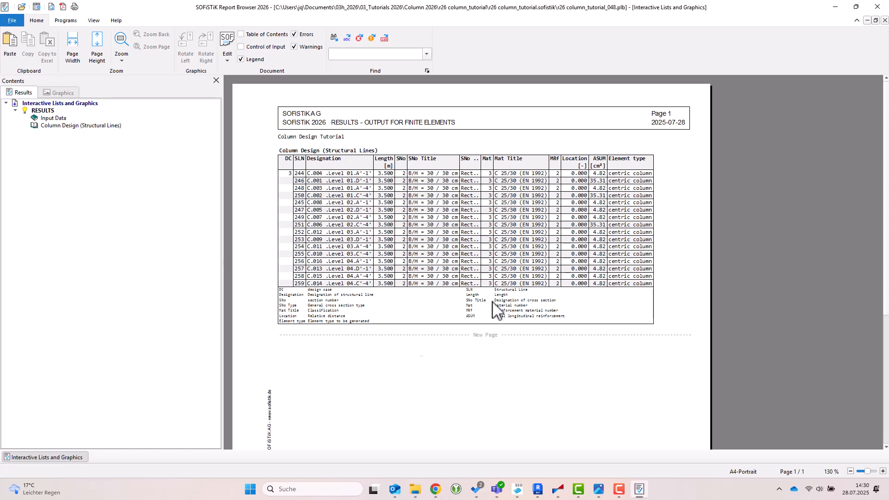
click(885, 8)
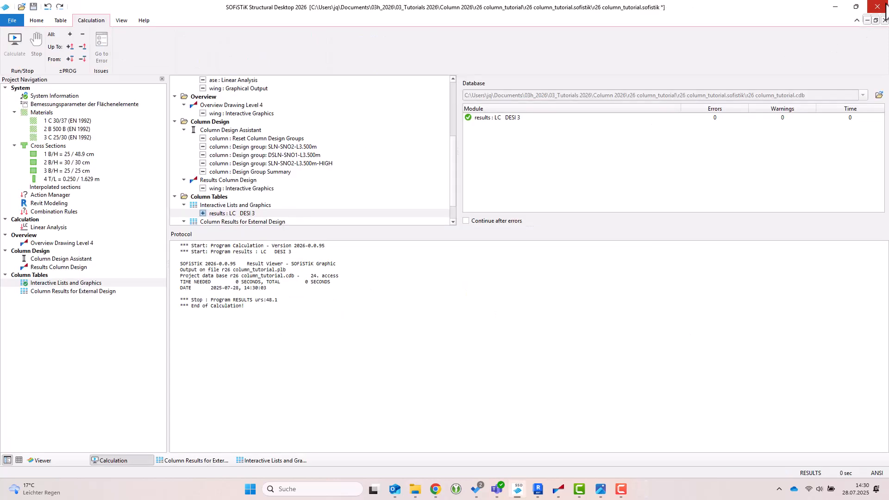
- In the Column Results for External Design task, add an assistant-based table with the Column Results for External Design use case for column design elements
click(81, 292)
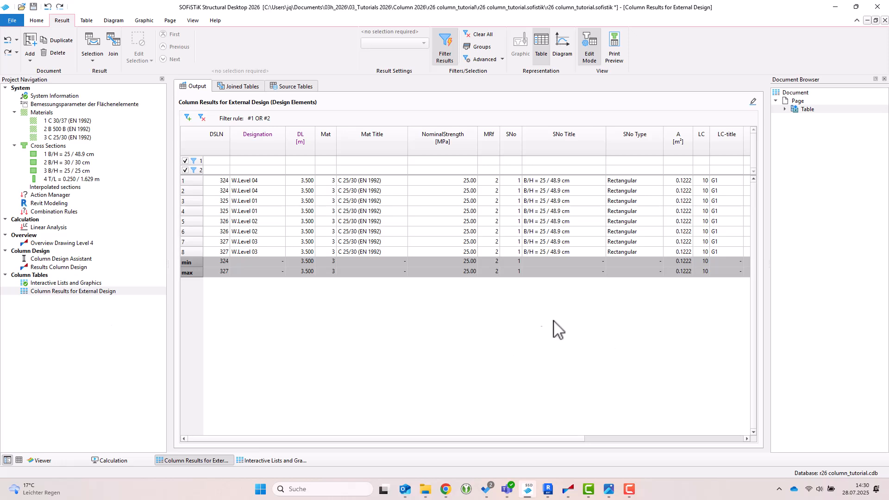
click(30, 57)
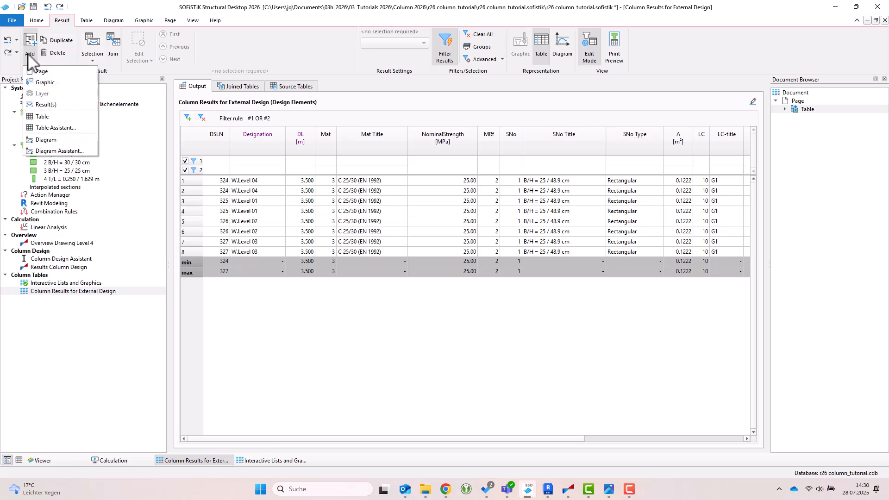
click(52, 128)
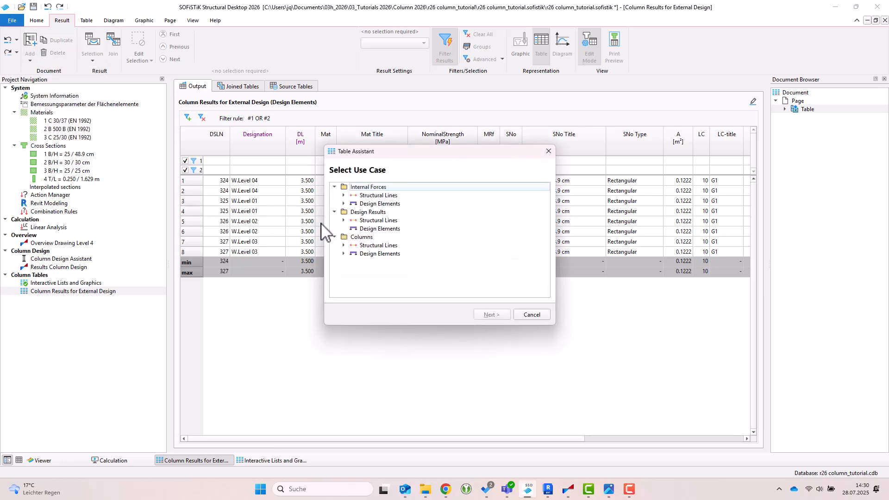
click(344, 254)
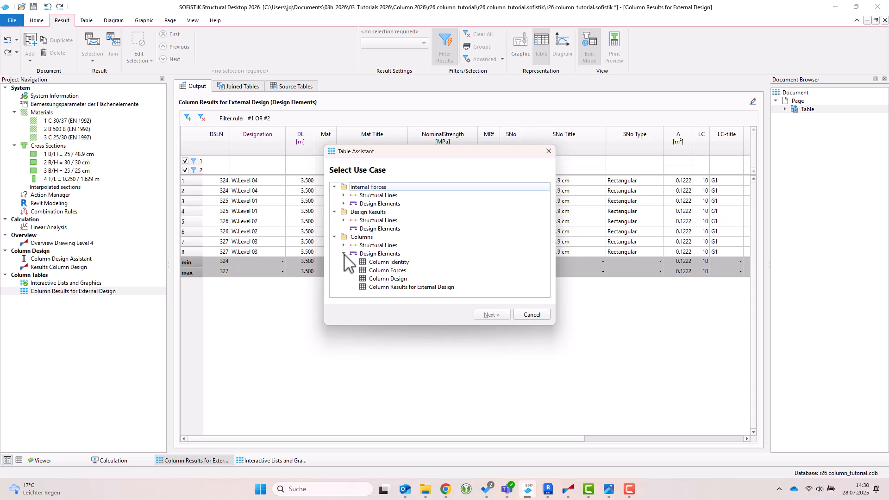
click(383, 287)
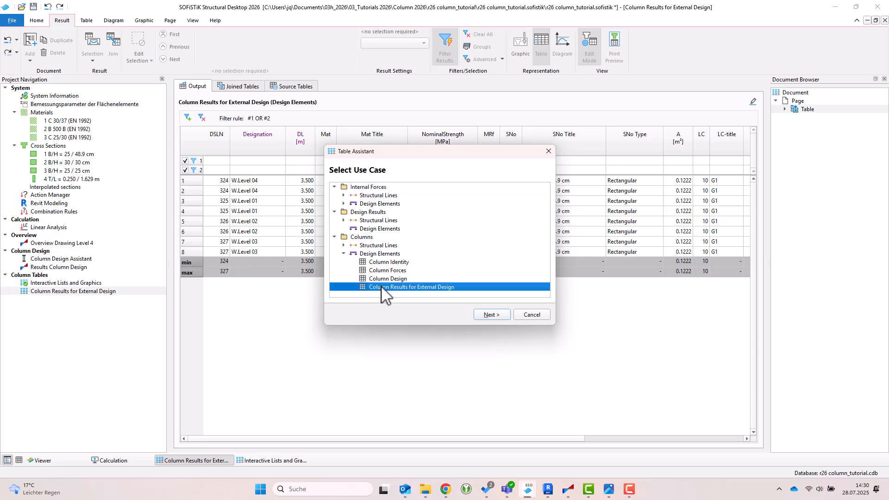
click(491, 317)
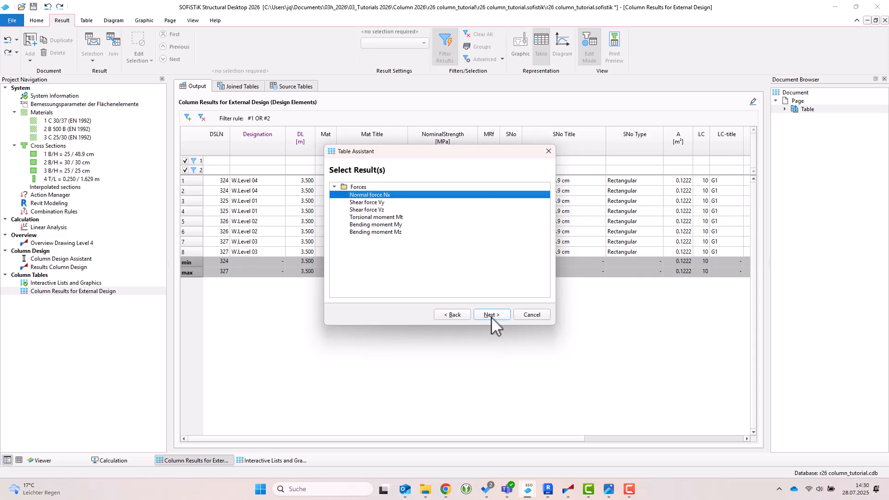
- Include all forces from normal force Nx to bending moment Mz and finish the table with load case 11: G2
drag(385, 199, 382, 232)
click(497, 314)
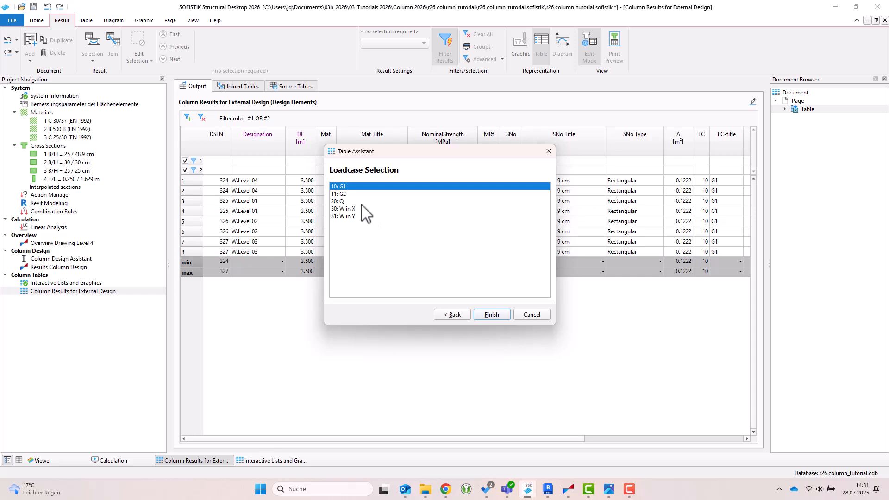
click(345, 193)
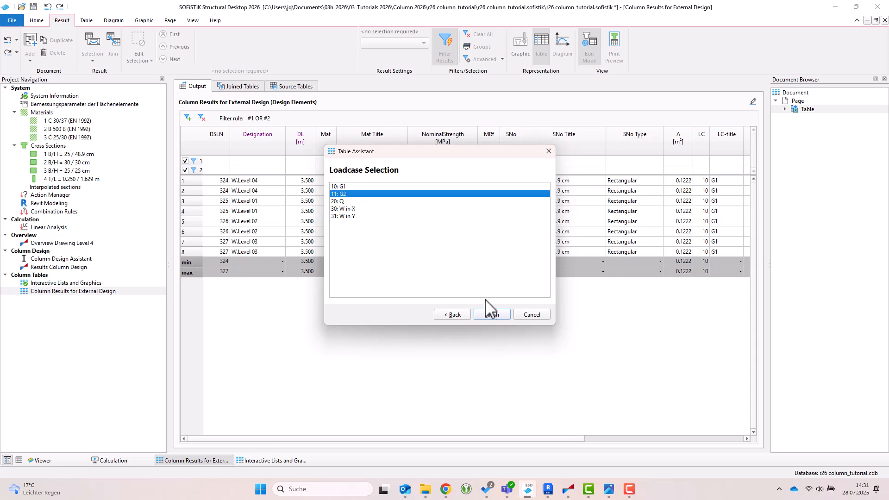
click(493, 314)
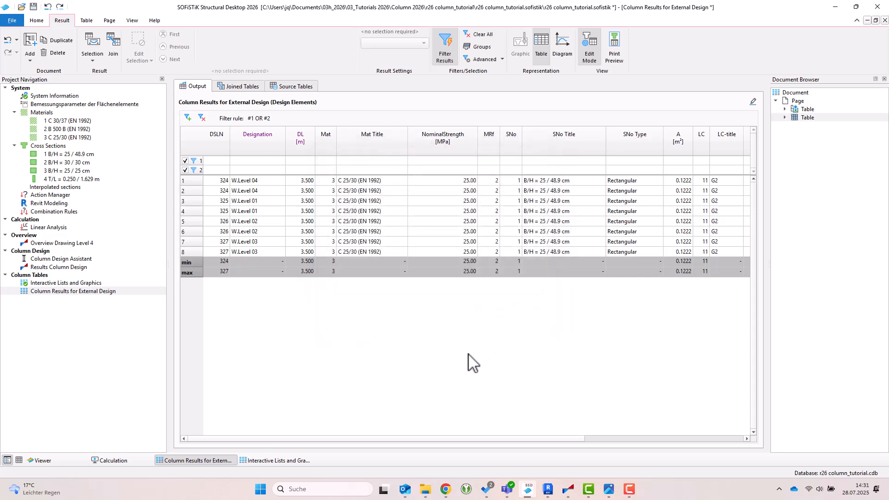
- Enable Excel output for the G2 table and choose external_design.xlsx in the Column 2026 folder as the export file
drag(479, 438, 645, 440)
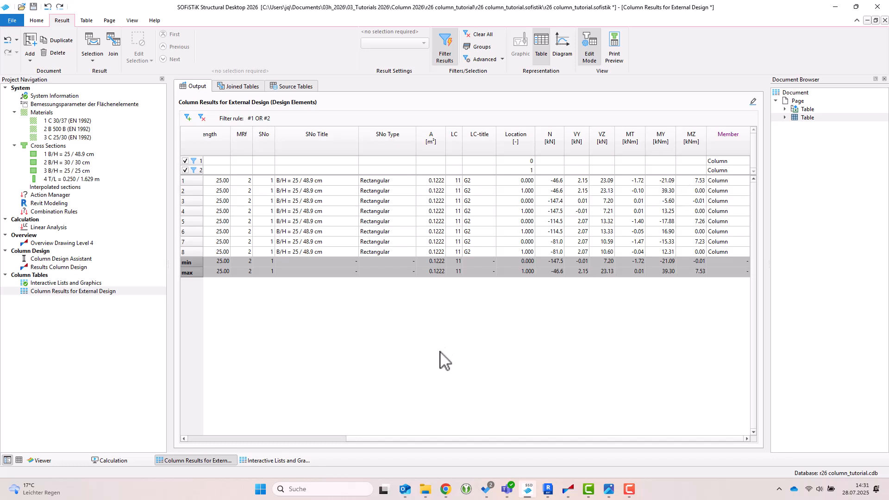
drag(418, 440, 292, 436)
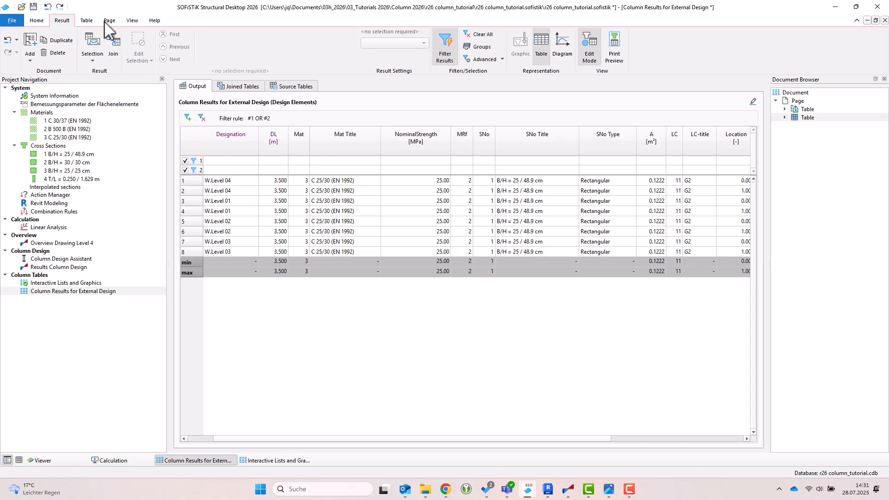
click(88, 20)
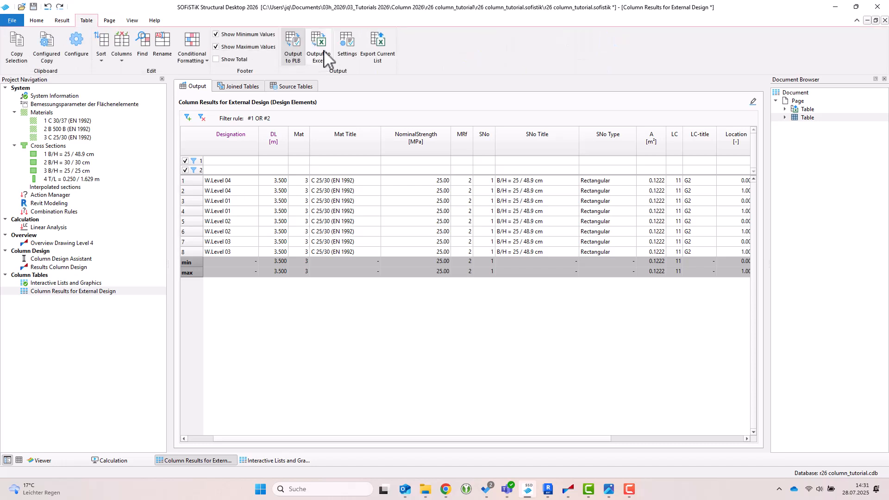
click(351, 47)
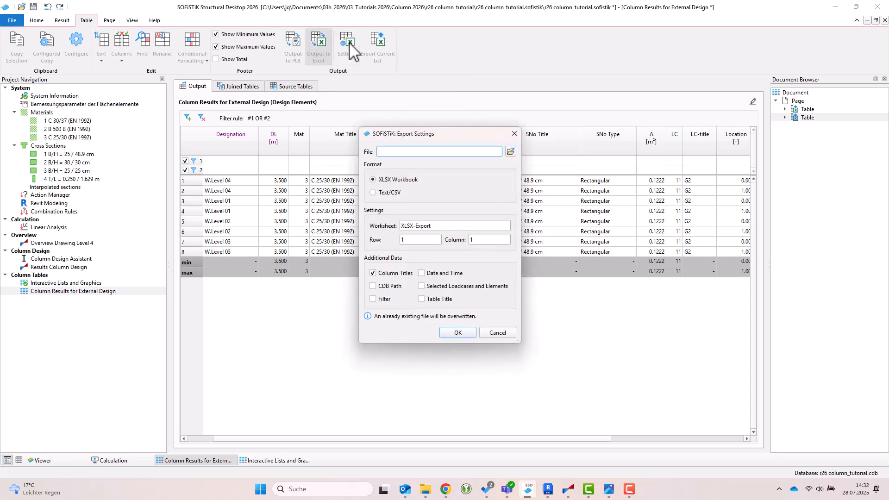
click(510, 152)
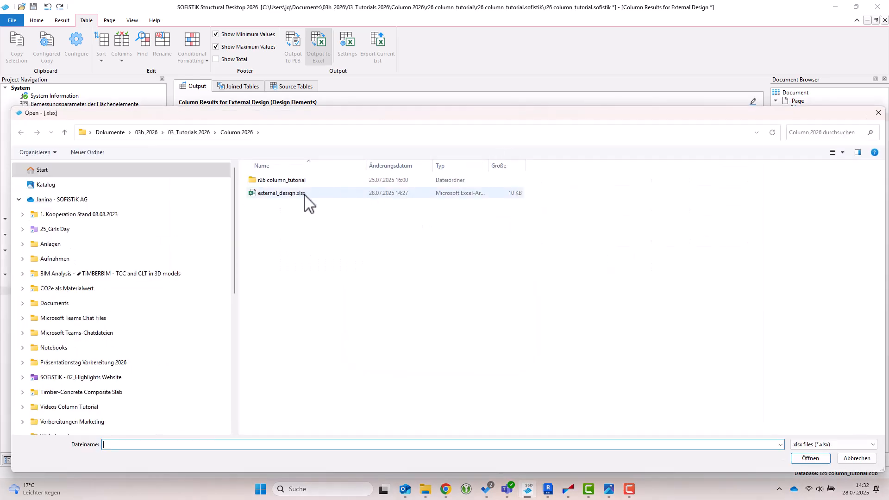
click(304, 193)
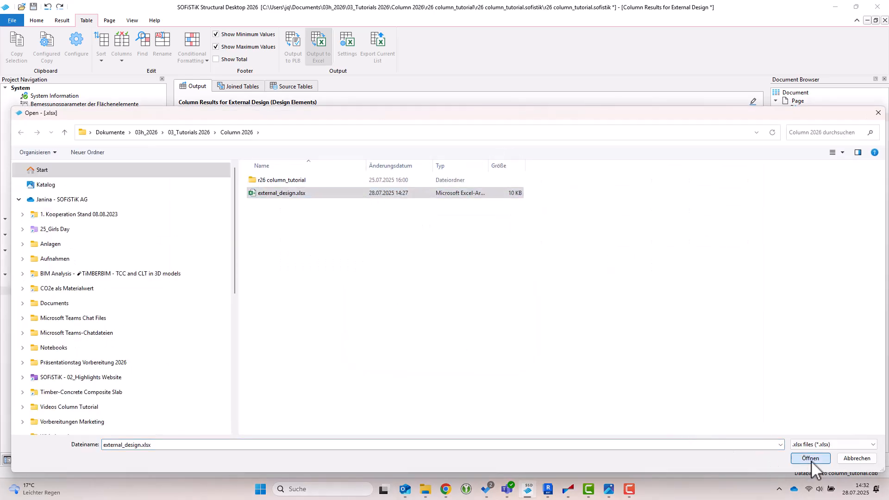
click(810, 458)
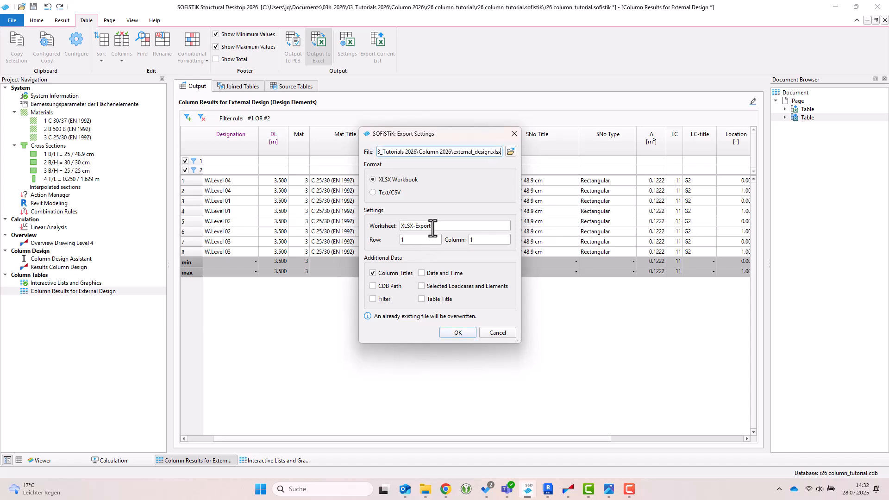
- Name the export worksheet Loadcase G2, include the selected loadcases and elements, and confirm the export settings
drag(445, 226, 369, 226)
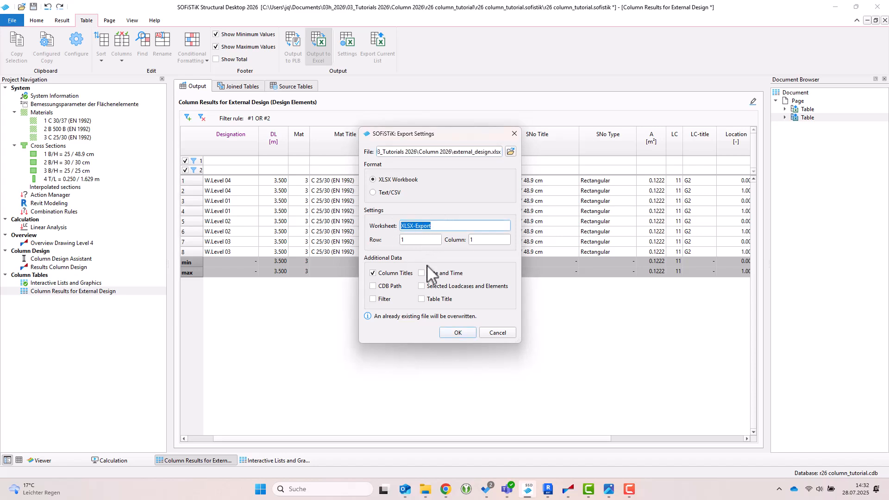
text(Loa)
click(421, 286)
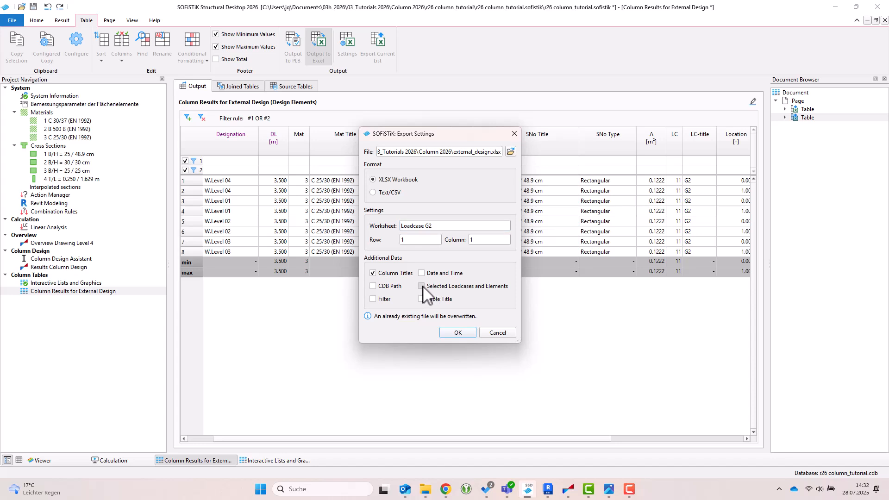
click(463, 332)
- Calculate the Column Results for External Design task to write the Excel export
right_click(82, 294)
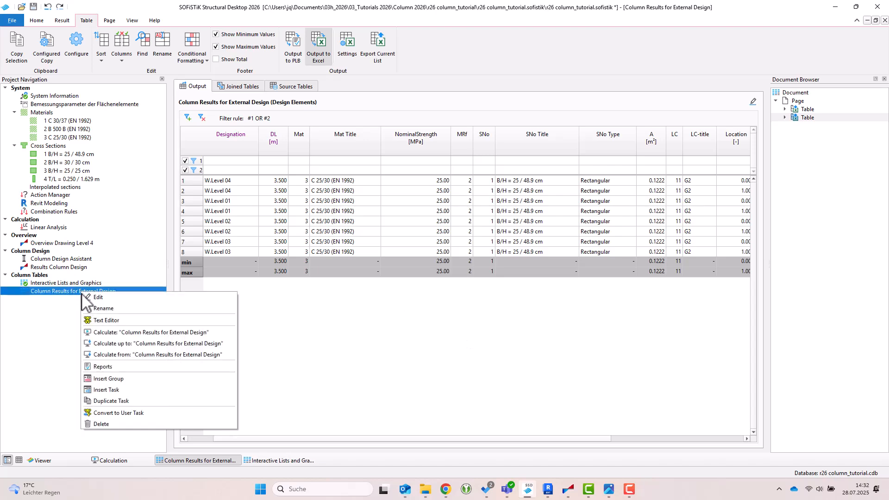
click(123, 329)
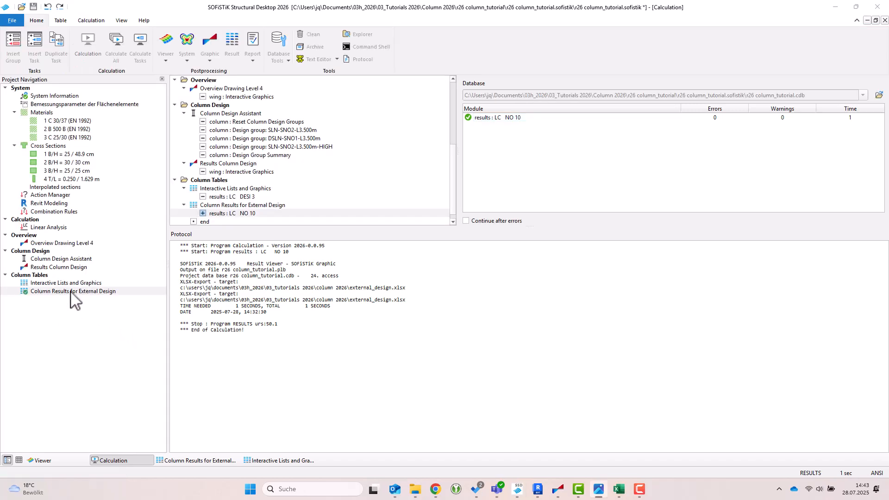
- Switch to Excel and review the Loadcase G1 and Loadcase G2 worksheets of external_design.xlsx
click(619, 489)
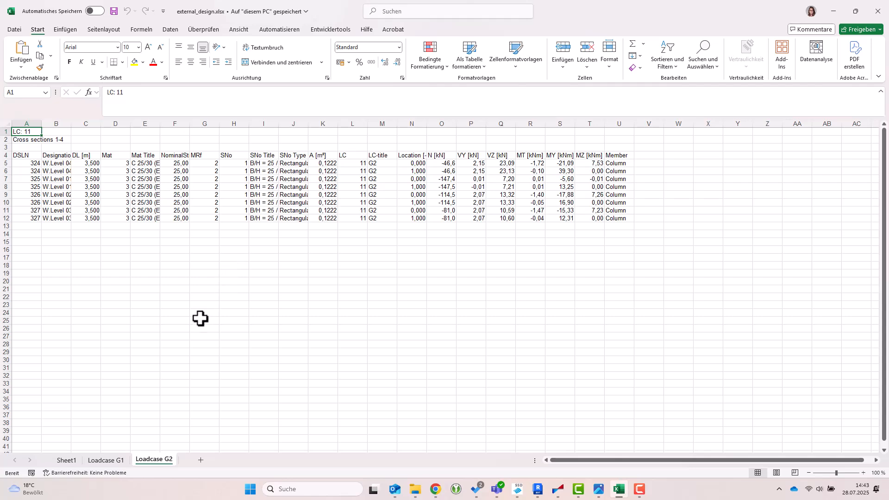
click(113, 460)
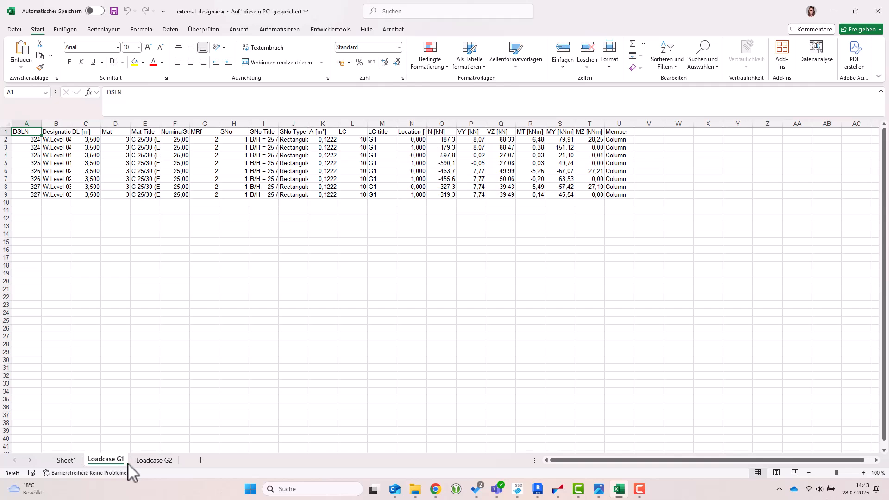
click(161, 461)
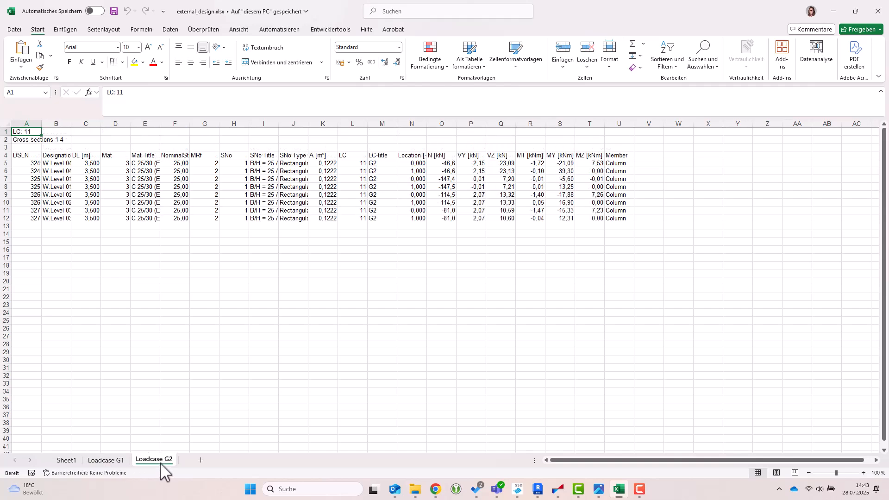